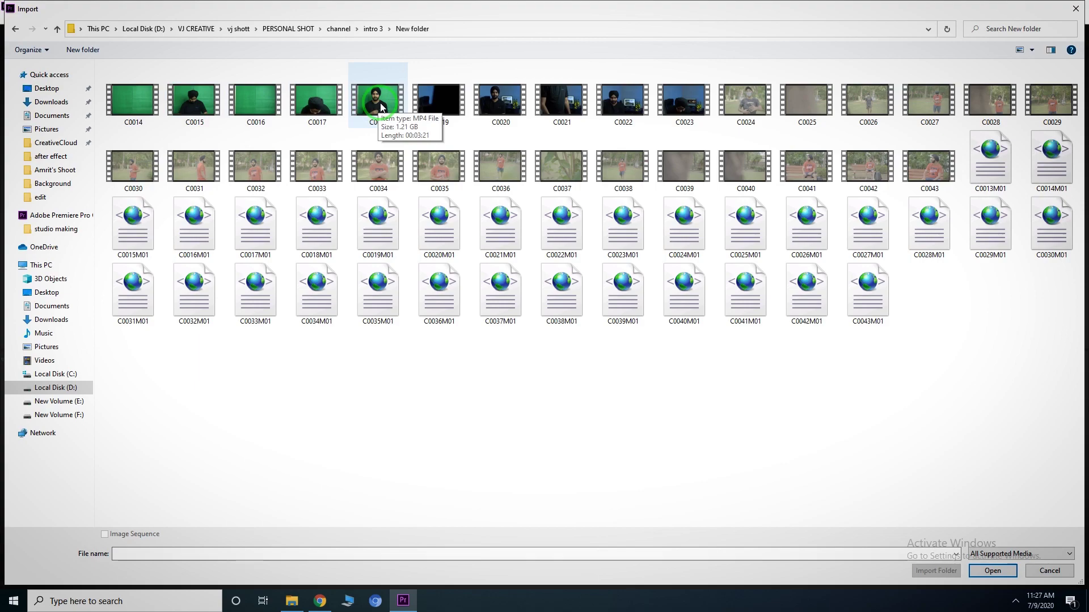
- Import the green-screen clip C0018 and create a new sequence from it in the timeline
left_click(381, 107)
left_click(994, 571)
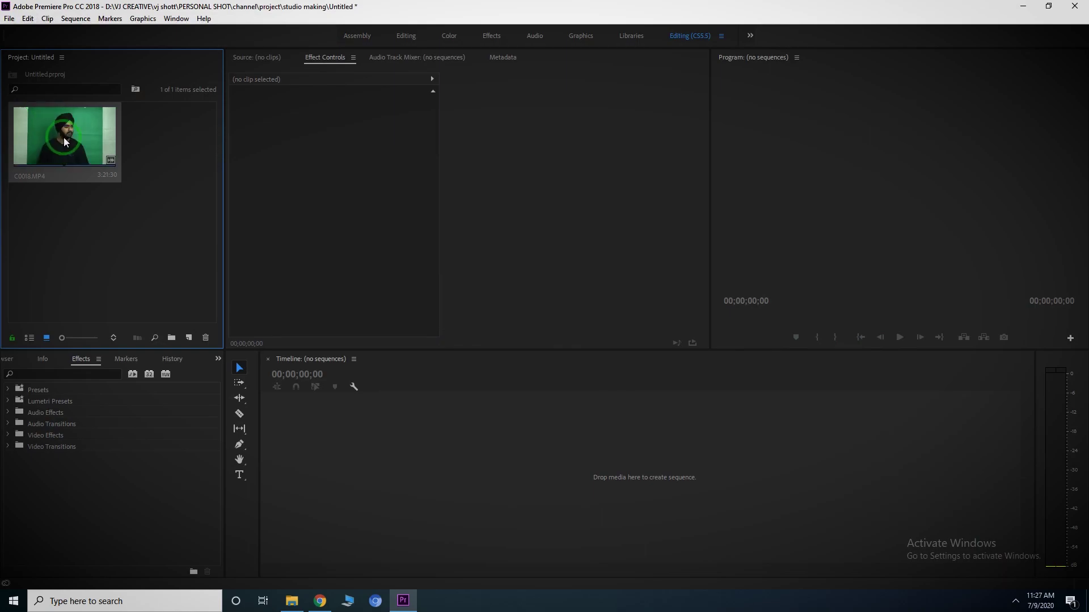
left_click_drag(65, 142, 276, 469)
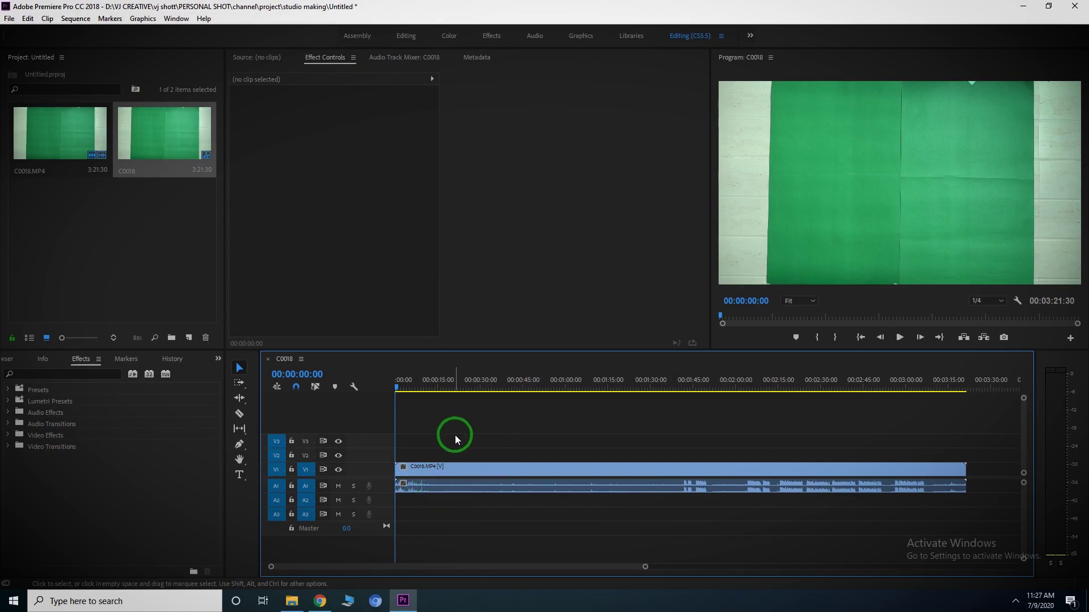
- Trim the start of the C0018 clip to 00:00:34:00 and ripple delete the gap before it
left_click_drag(476, 385, 491, 387)
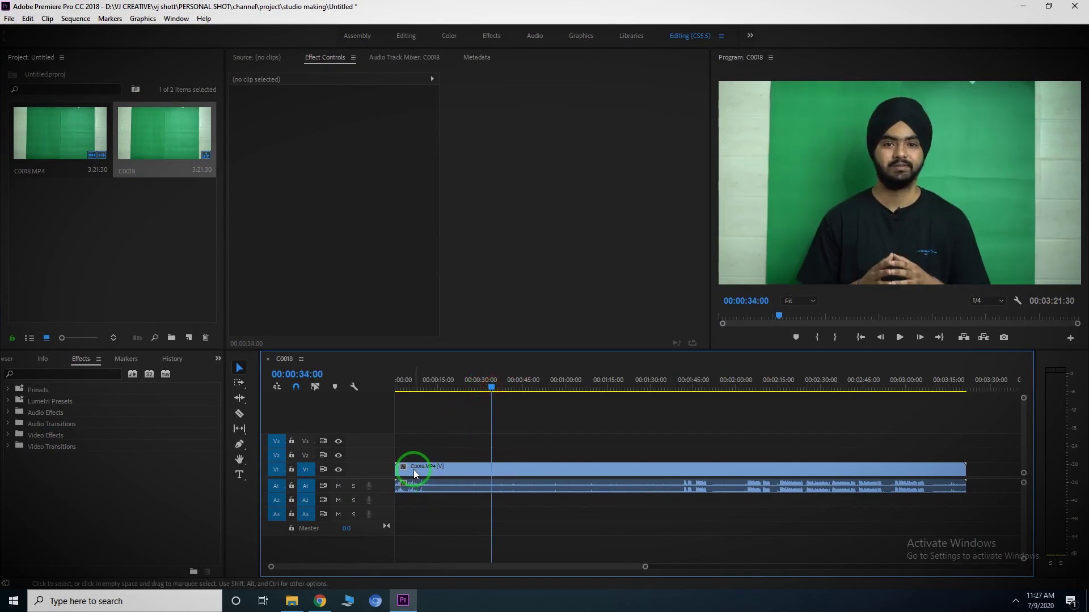
left_click_drag(414, 470, 491, 472)
right_click(456, 480)
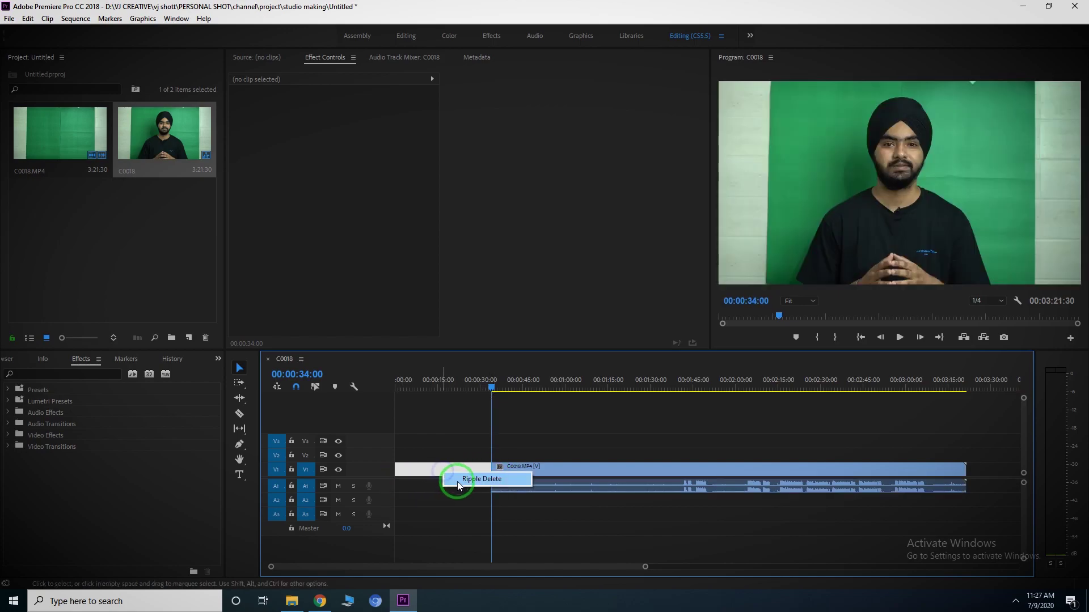
left_click(465, 481)
- Trim the clip's video and audio start to 00:01:41:10, ripple delete the gap, and return the playhead to the sequence start
left_click_drag(401, 383, 682, 405)
left_click_drag(396, 469, 682, 470)
left_click_drag(405, 488, 682, 486)
right_click(611, 473)
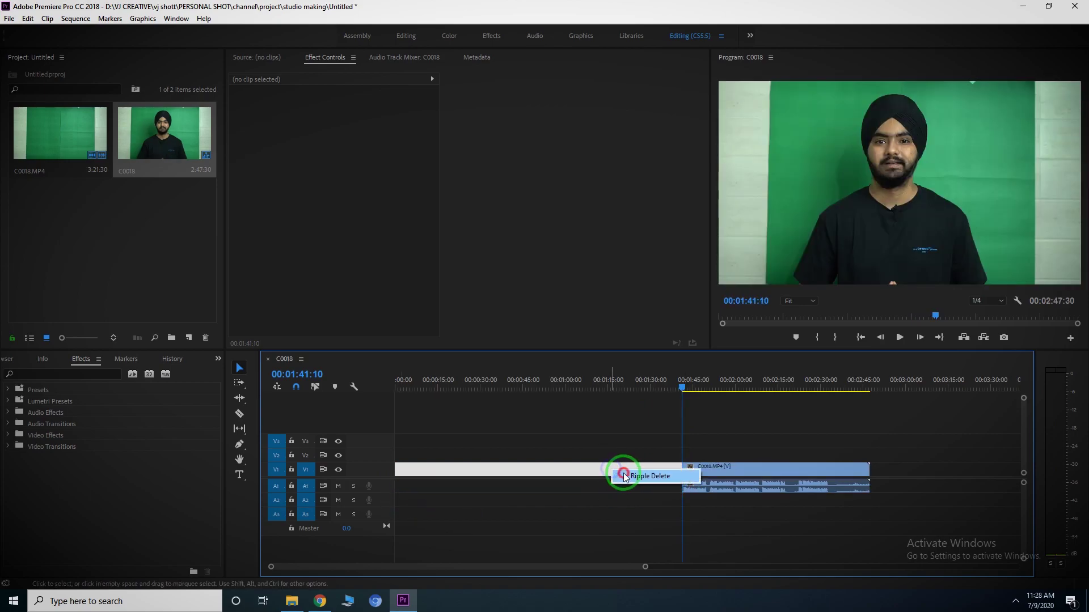
left_click(630, 477)
left_click(415, 391)
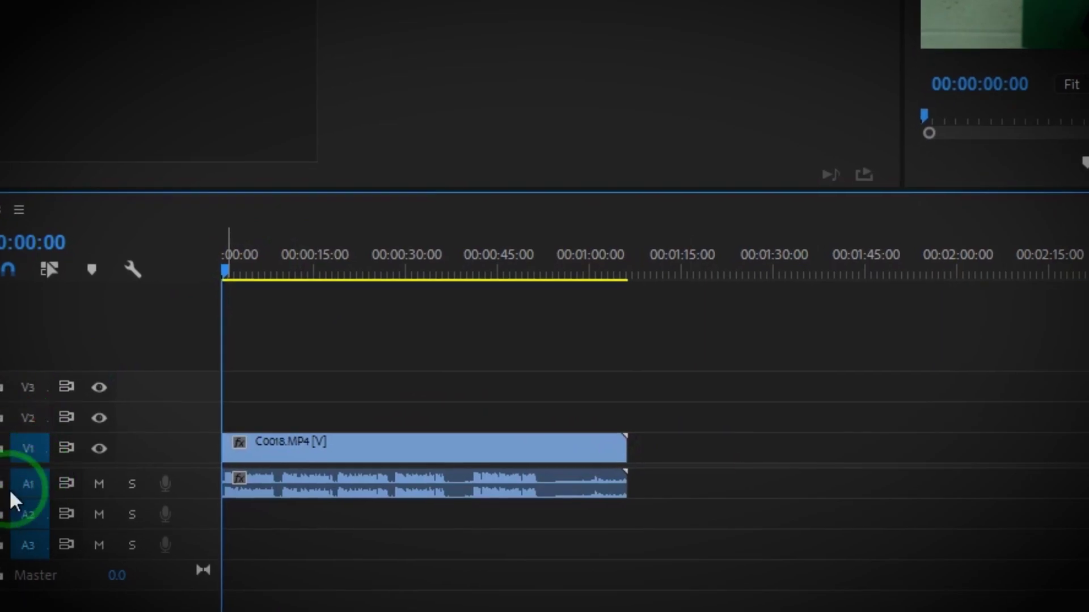
- Mute audio track A1 and set the playhead to 00:00:00:00
left_click(99, 484)
left_click(229, 262)
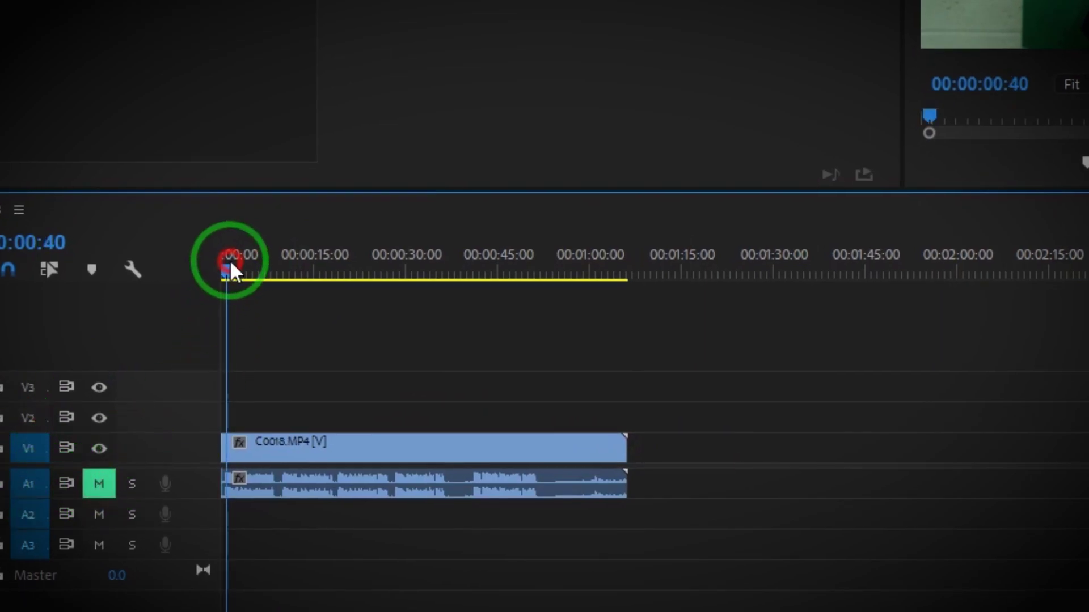
left_click_drag(230, 263, 202, 270)
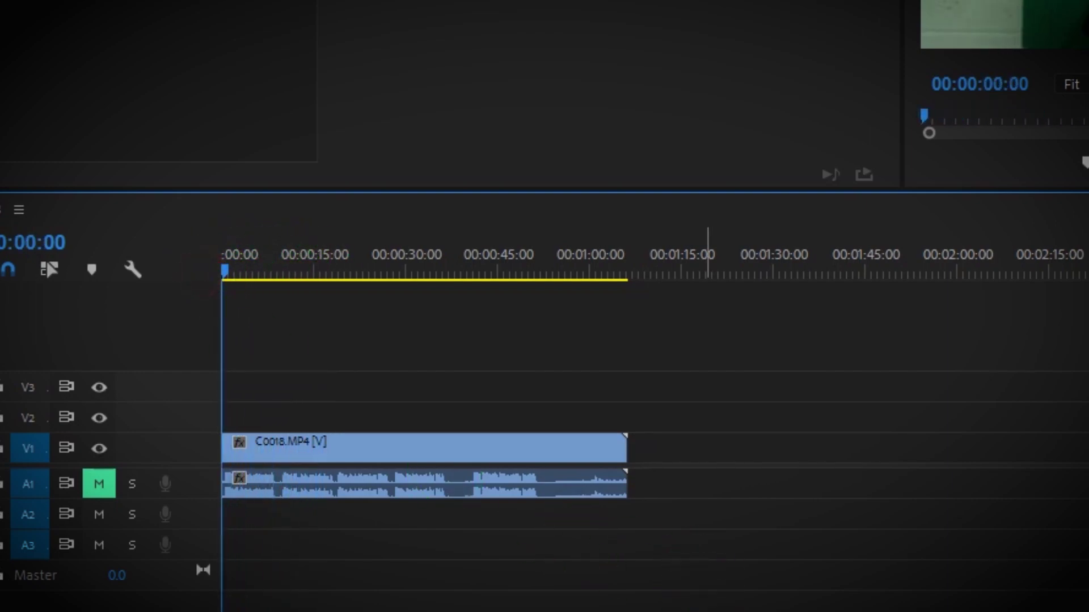
- Move the C0018 video clip up from track V1 to track V2
key("=")
key("=")
key("=")
key("=")
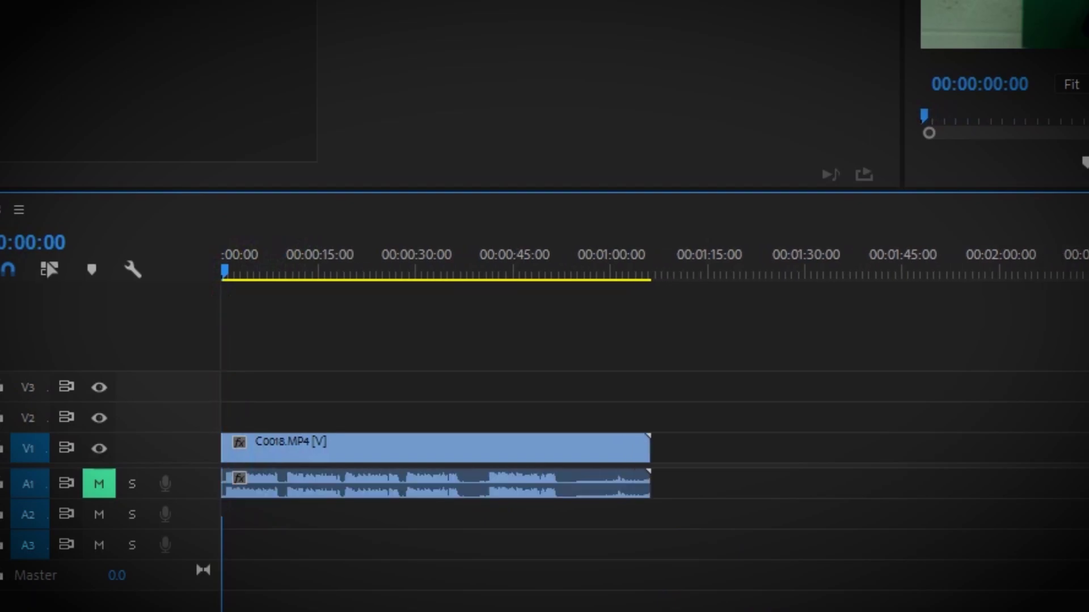
left_click(264, 489)
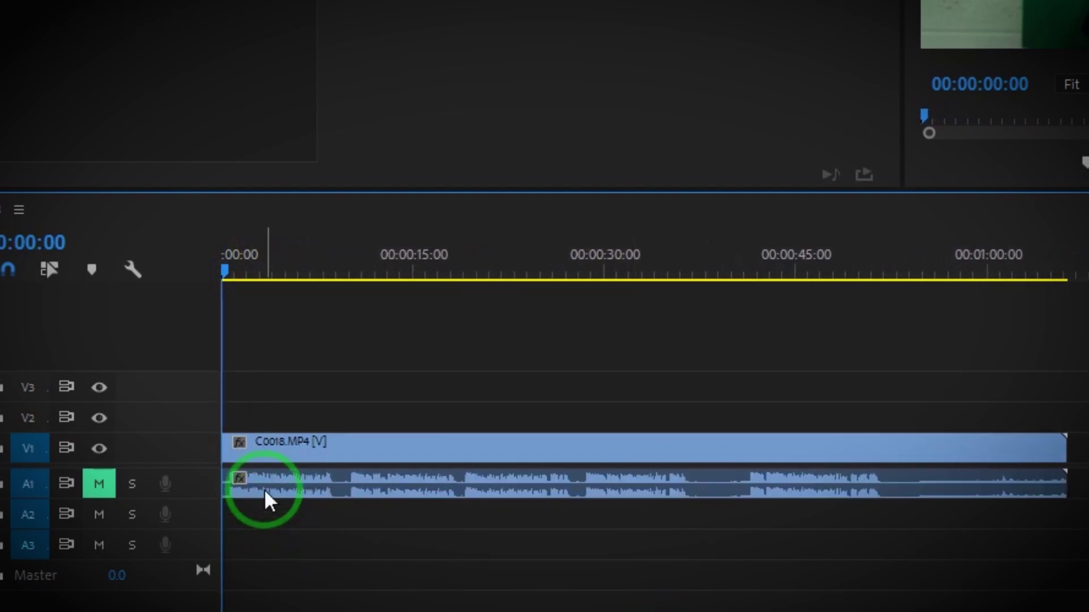
left_click(254, 448)
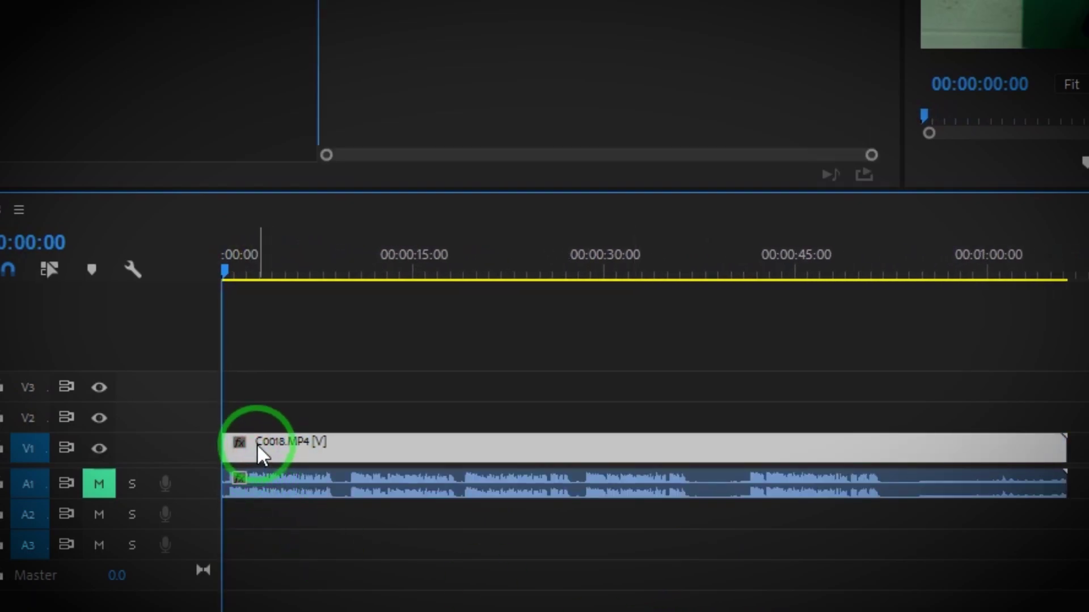
left_click_drag(257, 443, 258, 420)
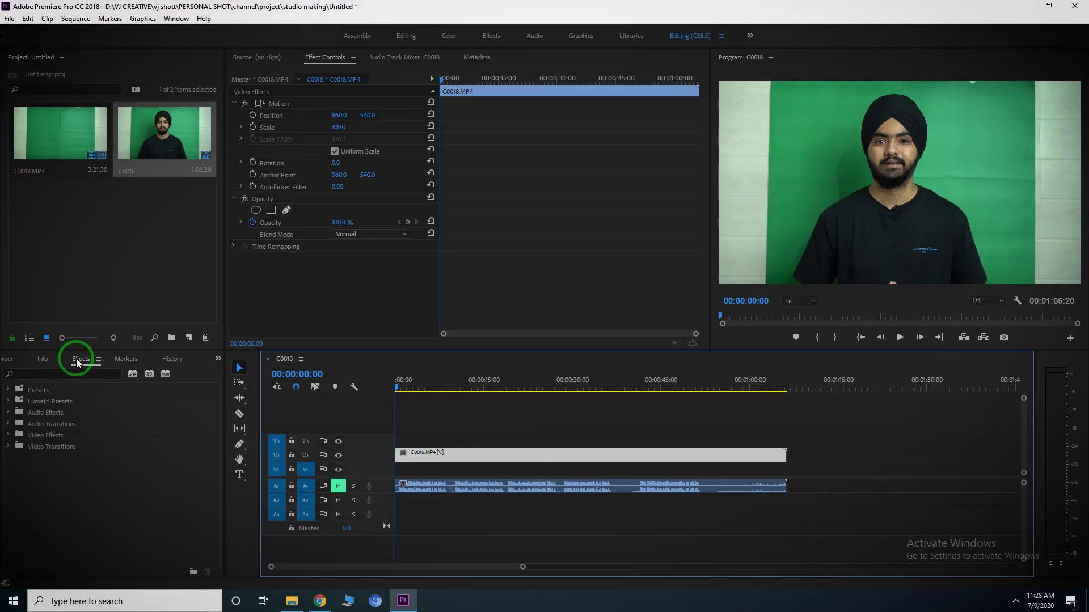
- Find the Ultra Key effect by searching for "ultra" and apply it to the C0018 clip on V2
left_click(60, 373)
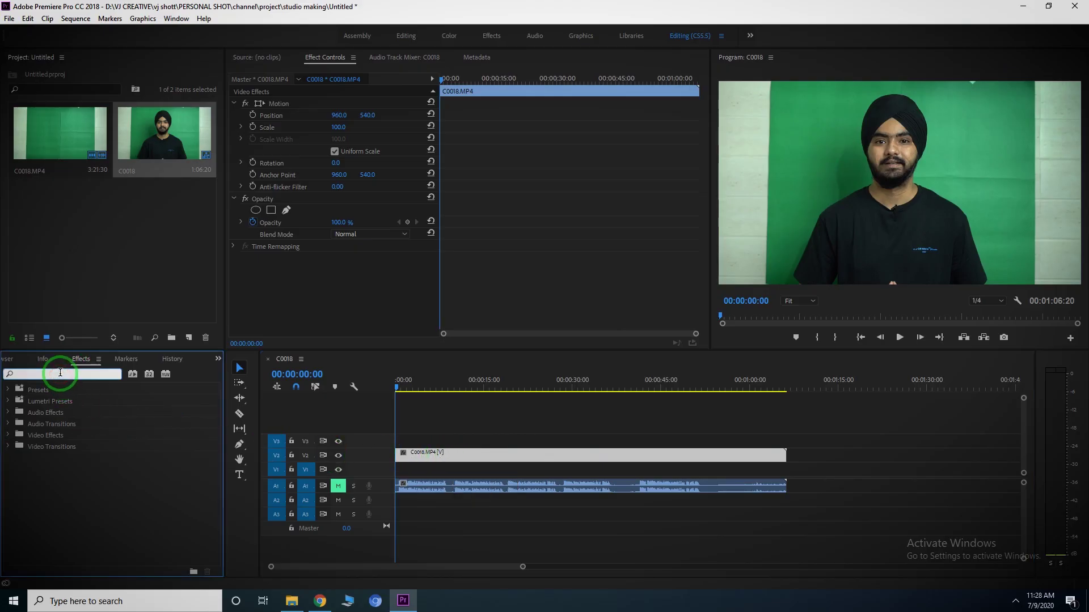
type("ultra")
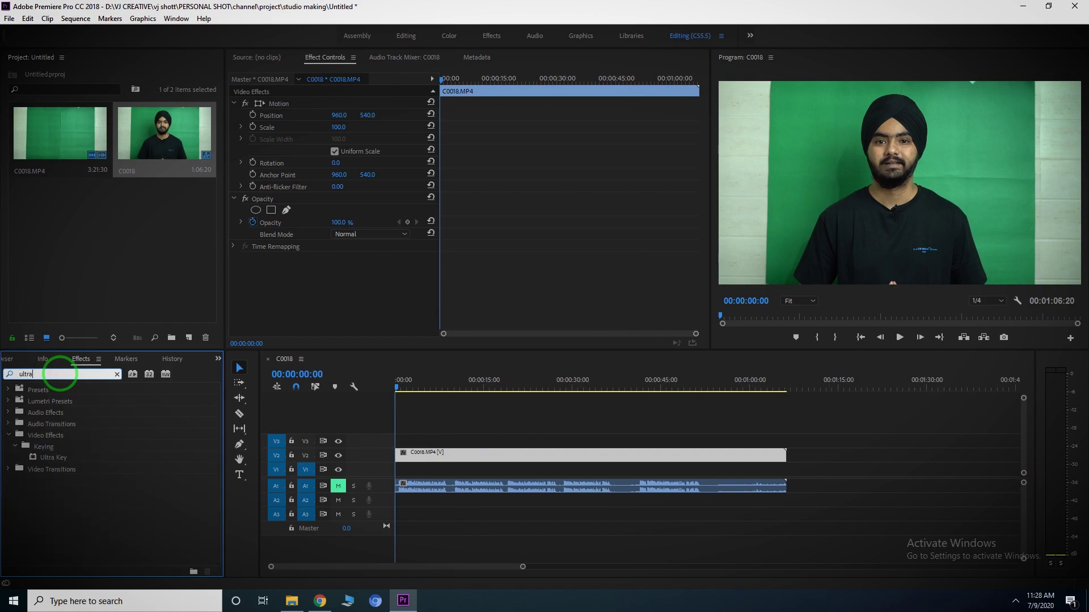
left_click(59, 458)
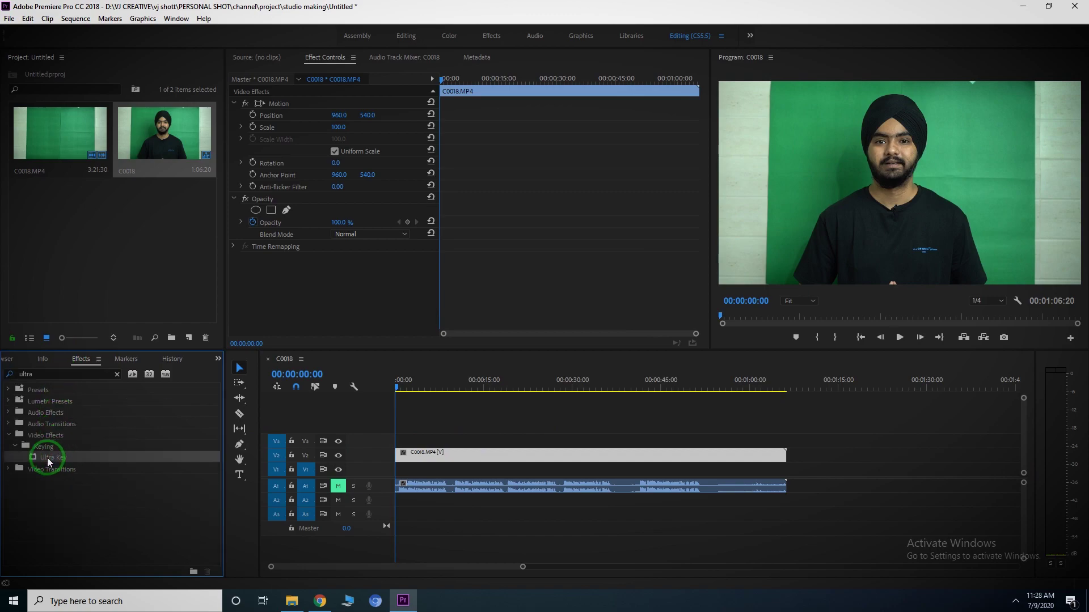
left_click_drag(44, 462, 327, 473)
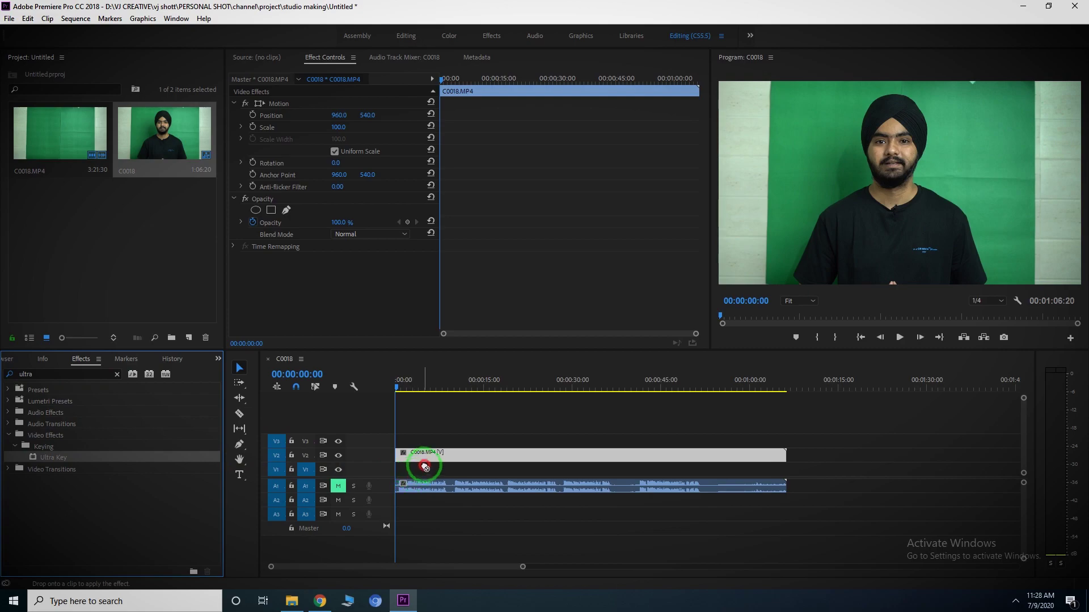
left_click_drag(424, 466, 427, 462)
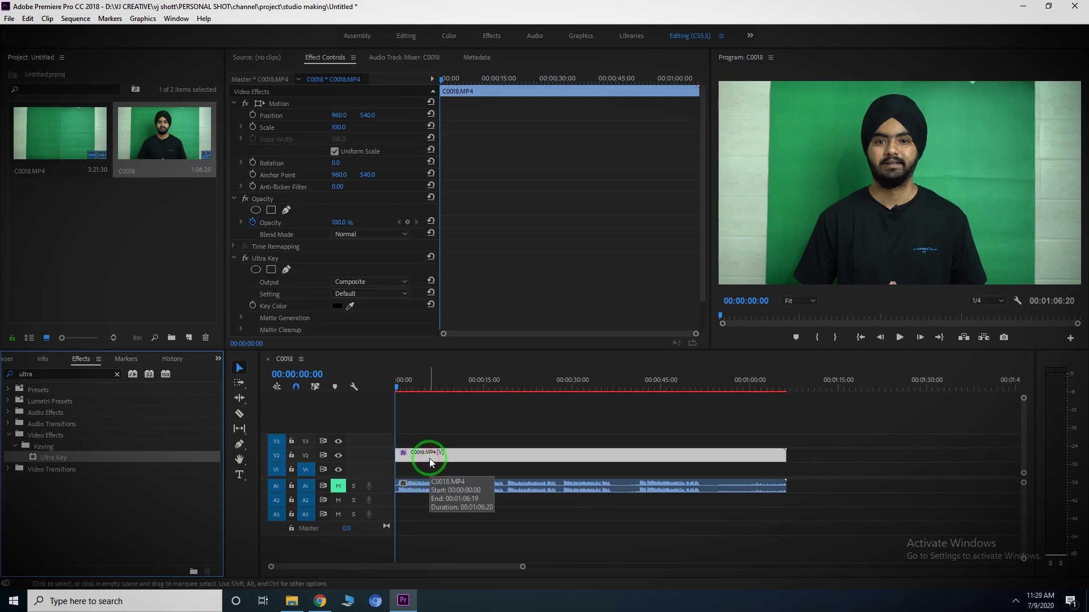
- Sample the green backdrop beside the presenter as the Ultra Key key color and save the project
left_click(702, 254)
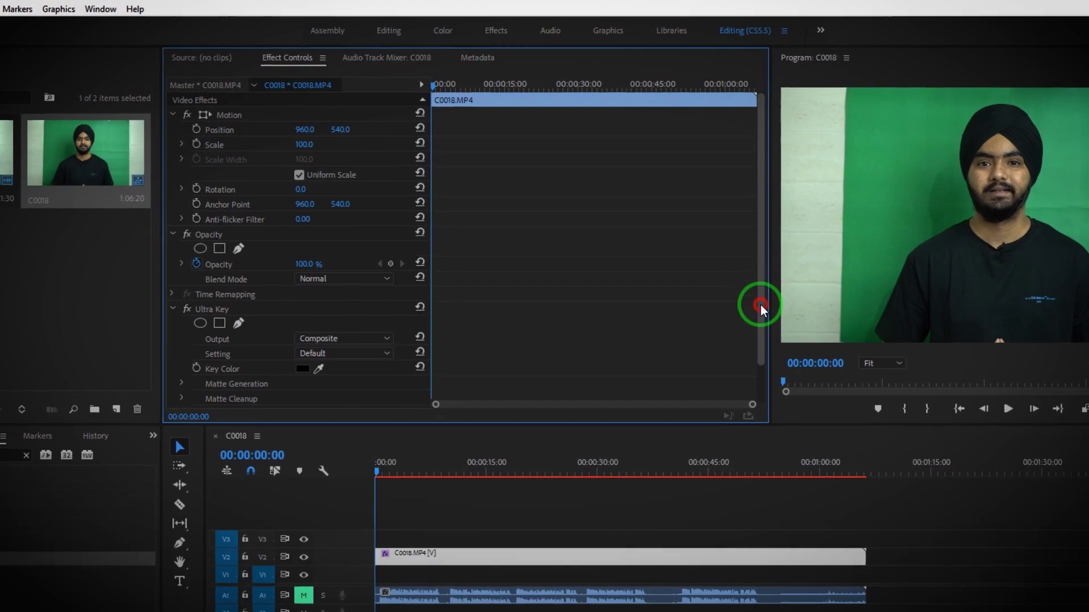
left_click_drag(760, 305, 765, 341)
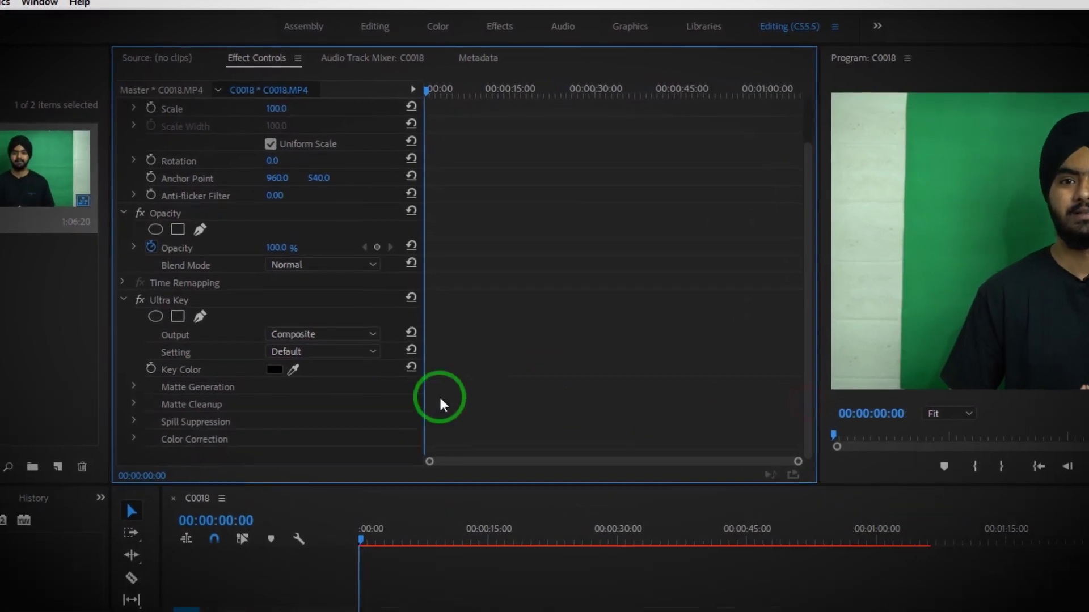
left_click(268, 417)
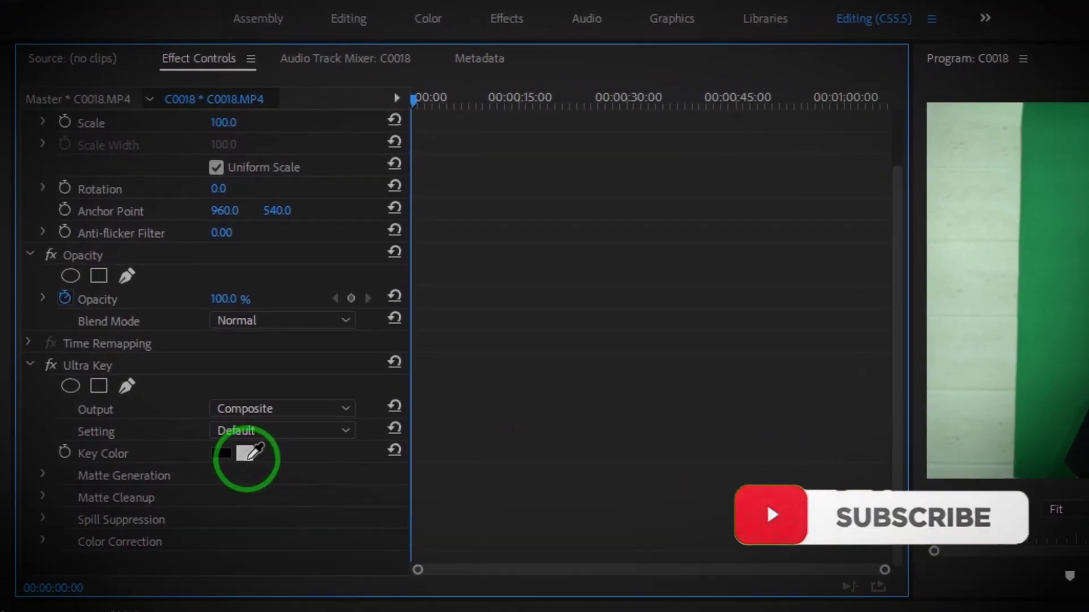
left_click(248, 453)
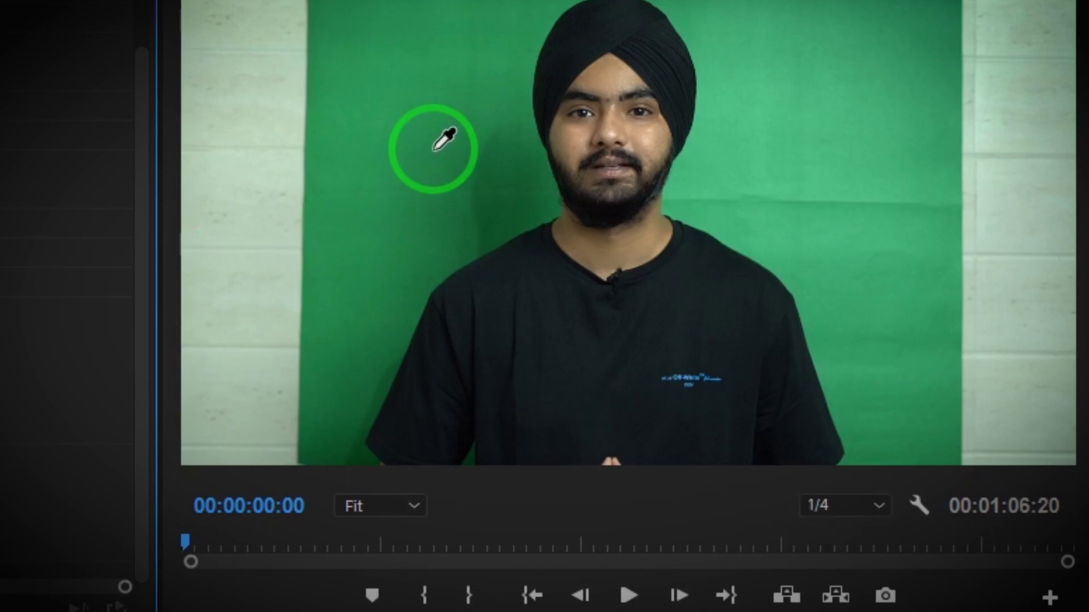
left_click(434, 149)
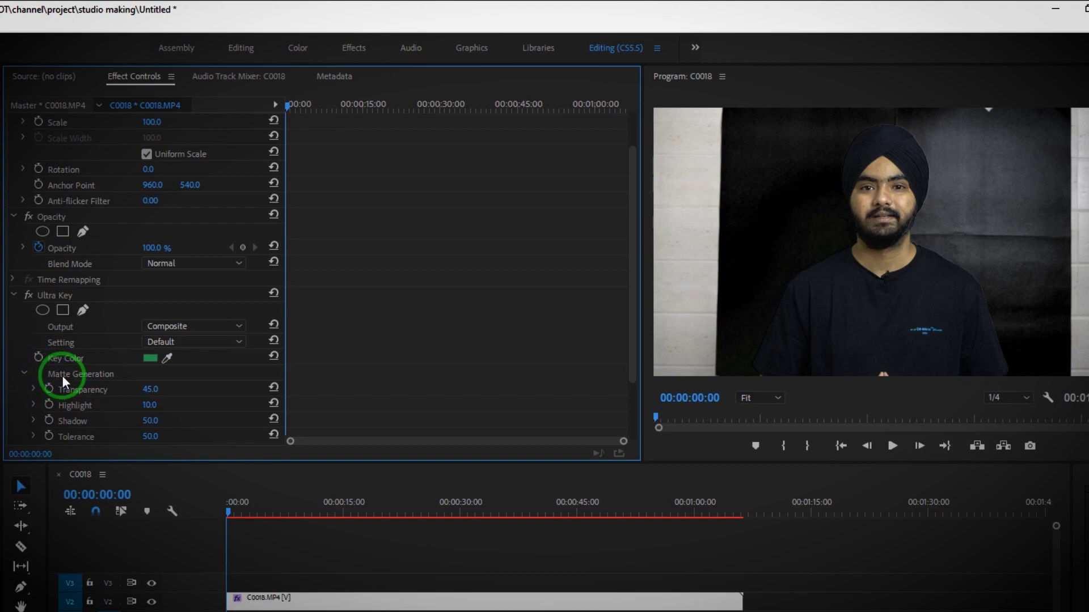
key("ctrl+s")
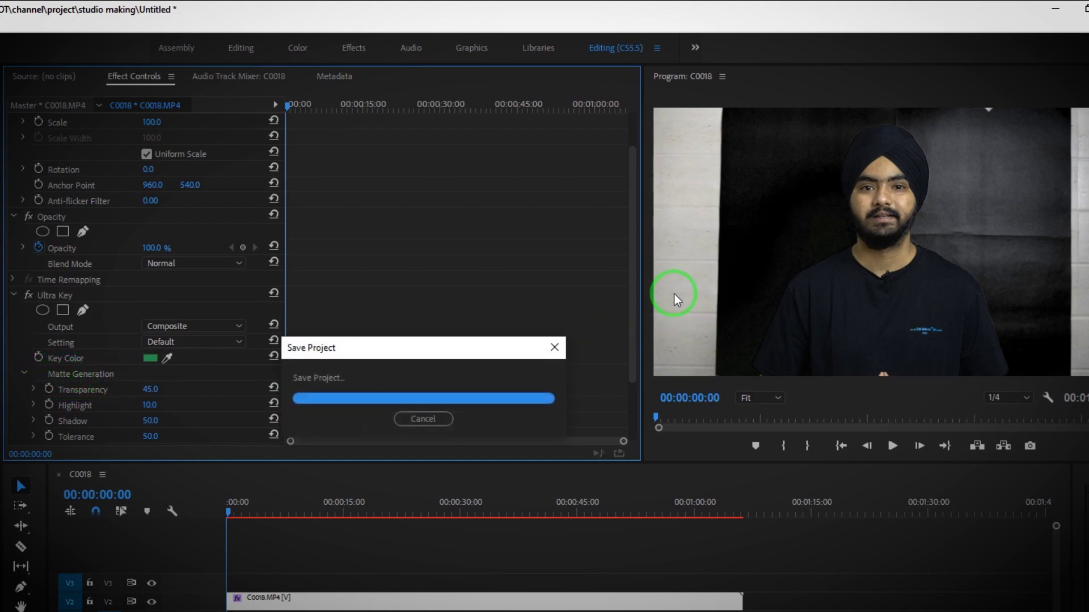
- In Ultra Key's Matte Generation settings, set Highlight to 0 and Shadow to 47
left_click_drag(631, 256, 637, 333)
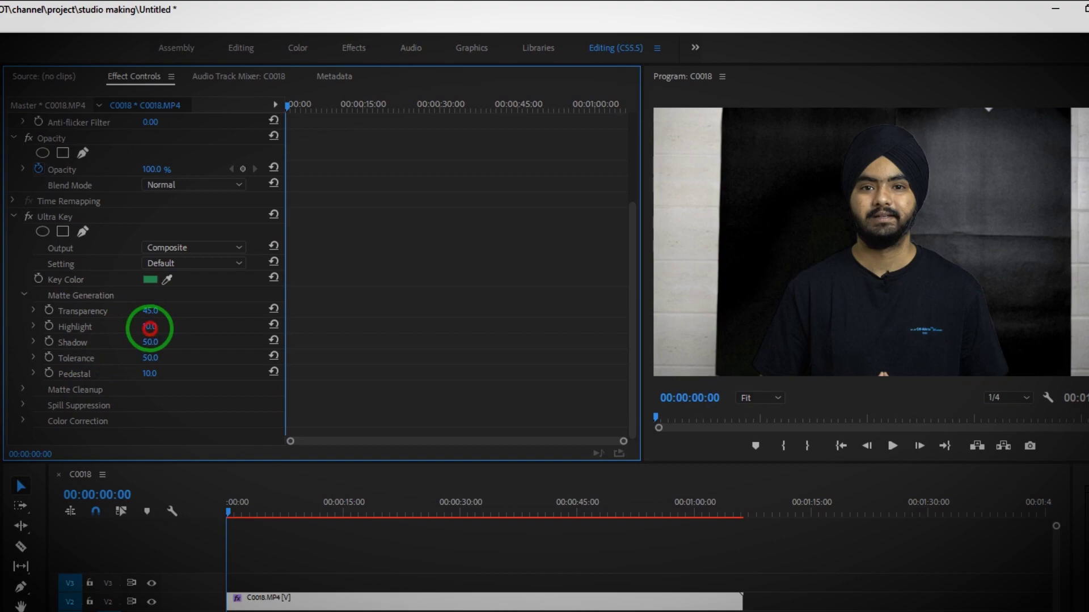
left_click_drag(150, 327, 139, 327)
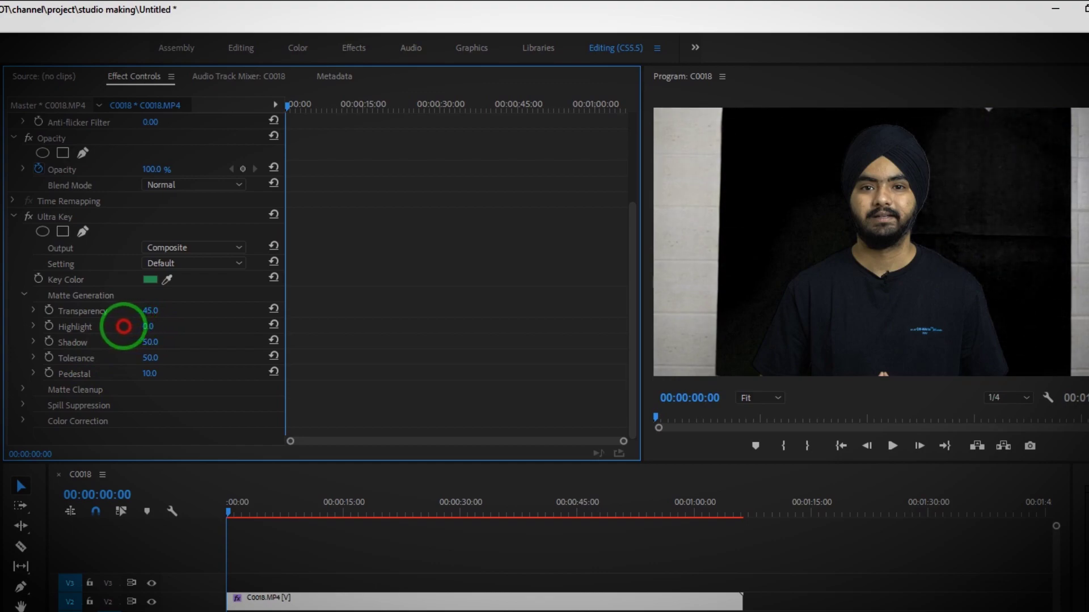
left_click_drag(113, 331, 99, 332)
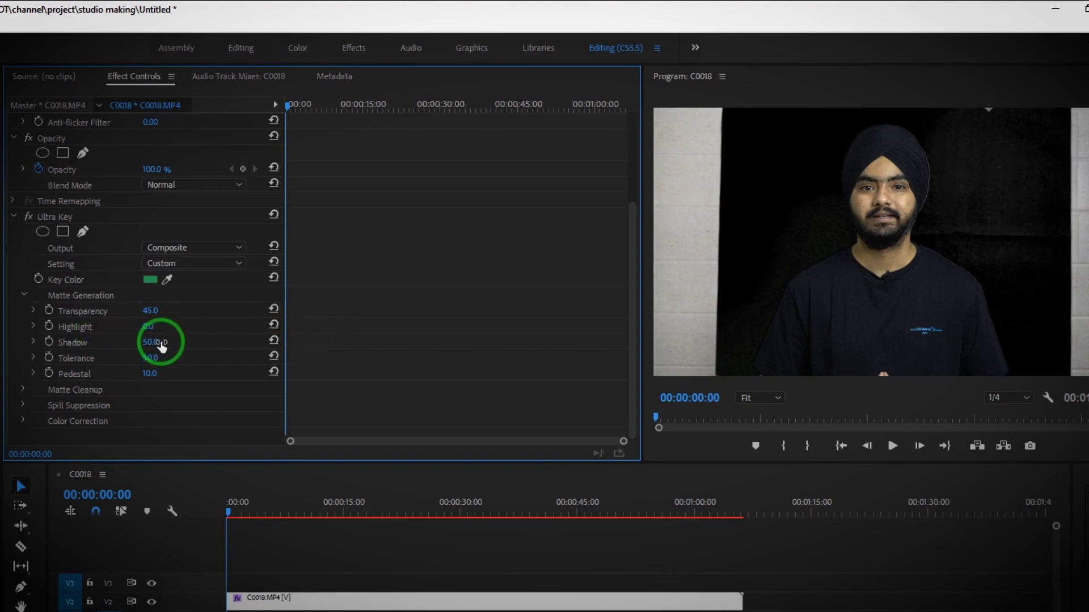
left_click(148, 327)
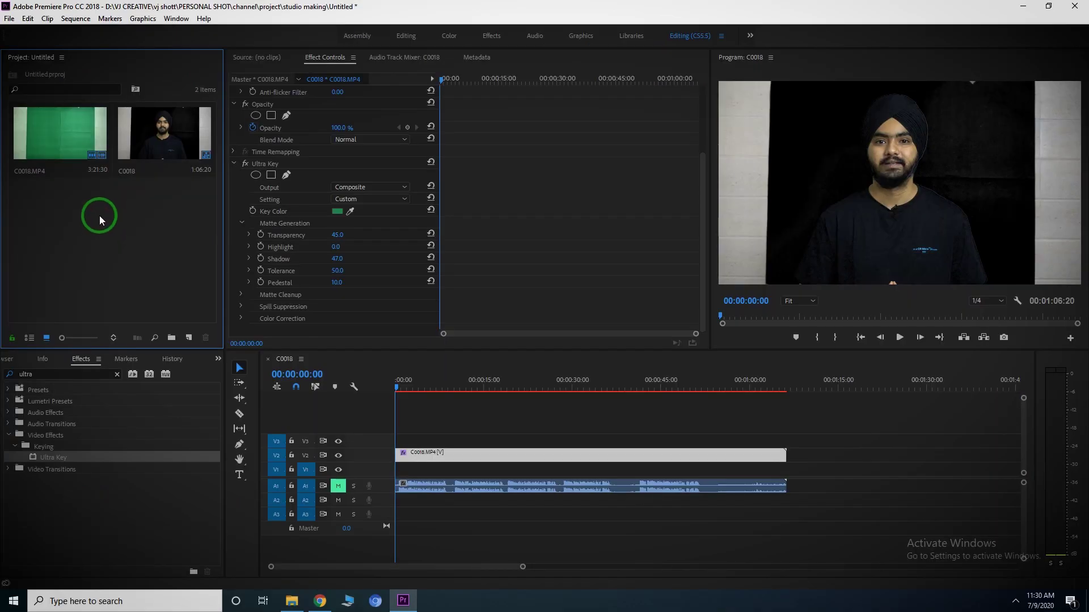
- Start a media import and browse to the Background folder inside channel > PICTURE
right_click(99, 215)
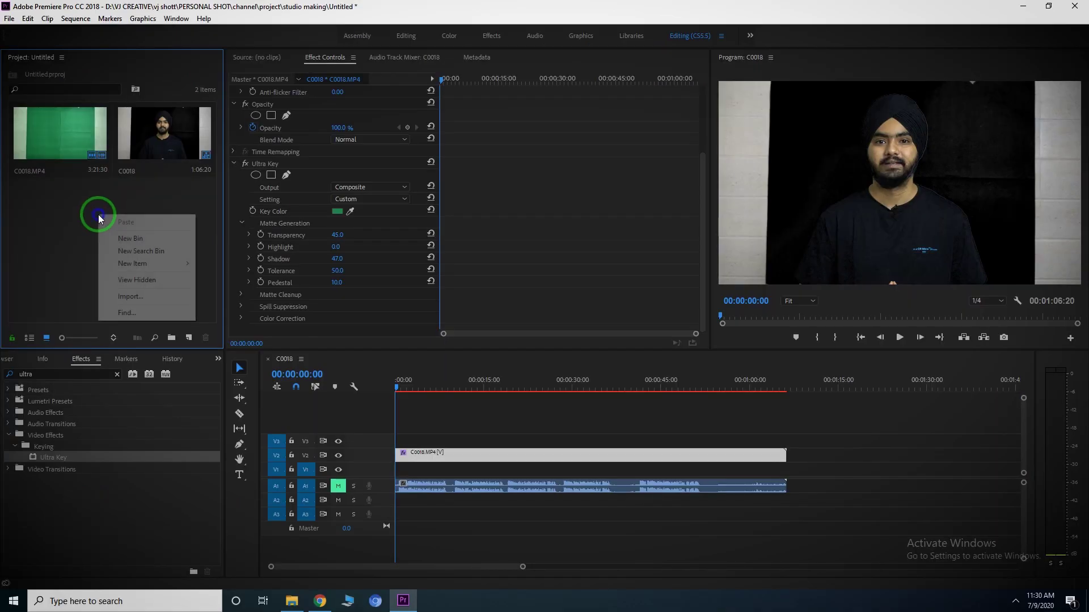
left_click(129, 296)
left_click(60, 29)
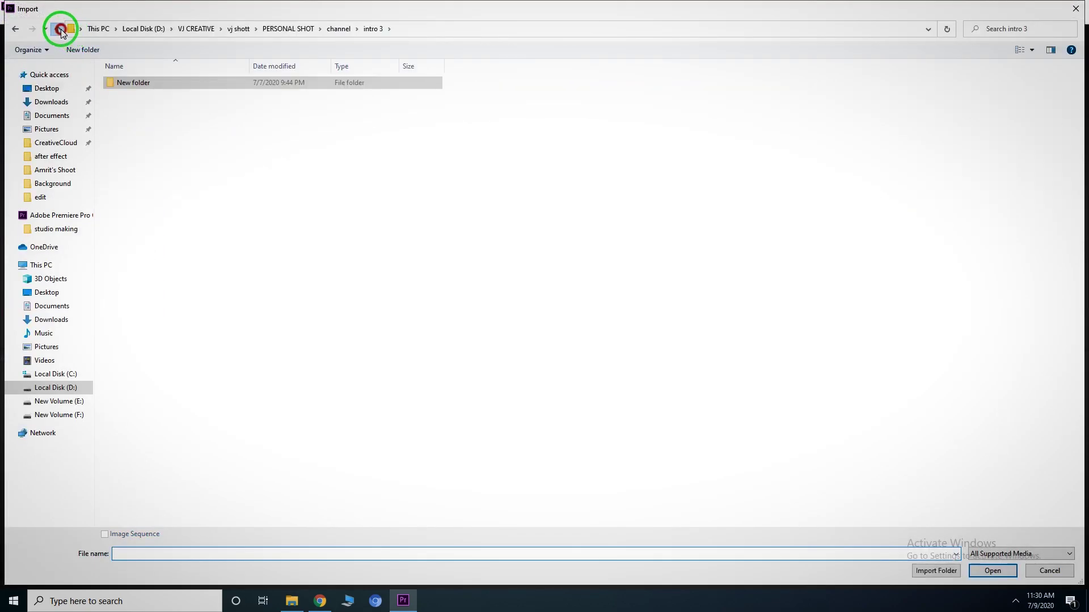
left_click(60, 29)
left_click(60, 28)
double_click(170, 84)
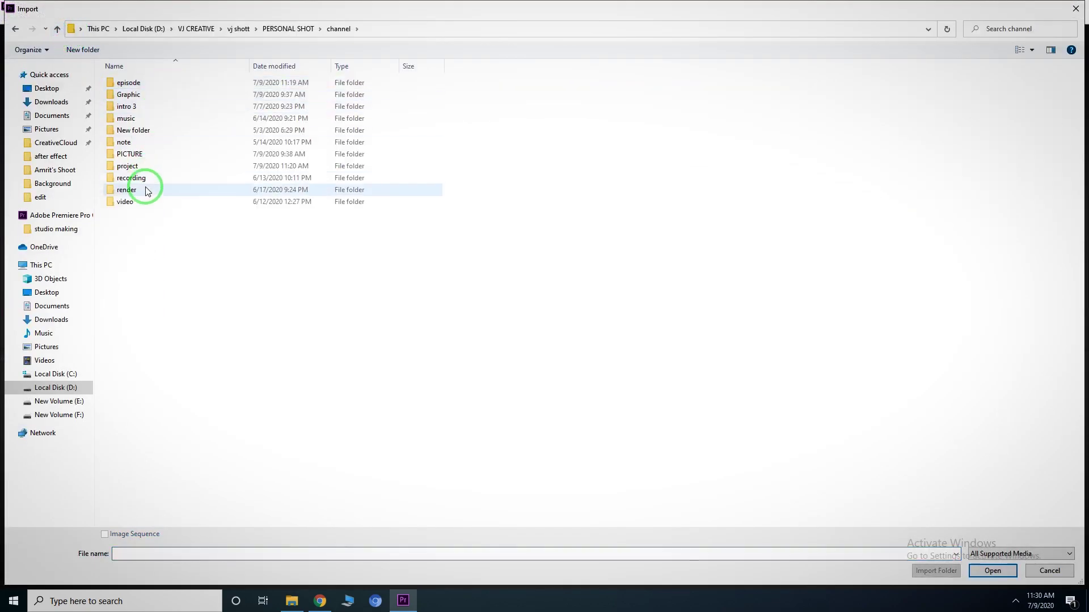
double_click(136, 154)
double_click(139, 82)
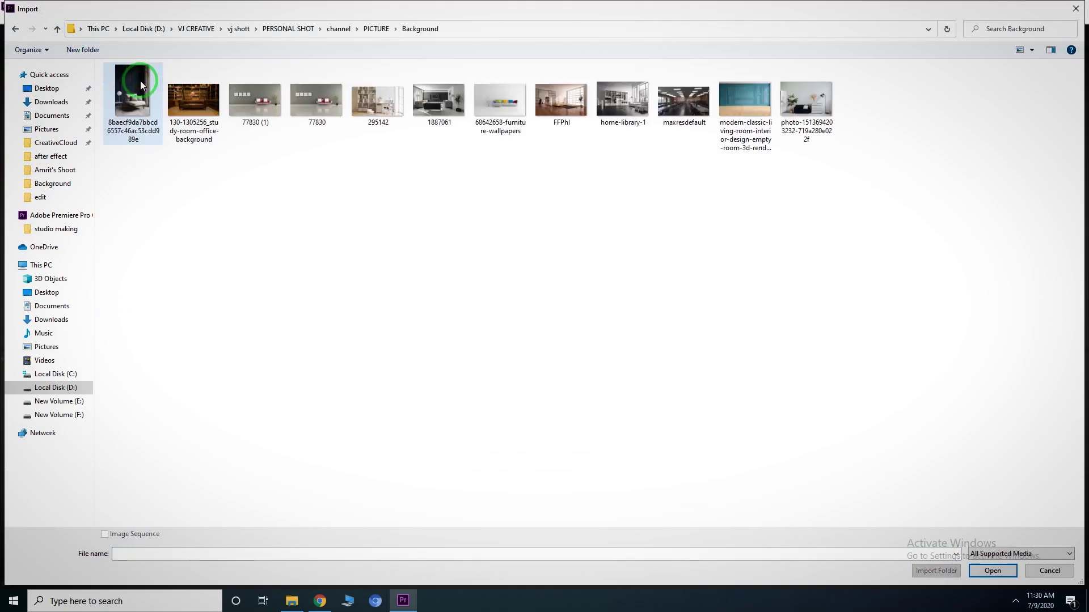
- Enlarge the file thumbnails, import the maxresdefault image, and place it on V1 at the sequence start beneath the keyed clip
left_click(1031, 50)
left_click(1044, 23)
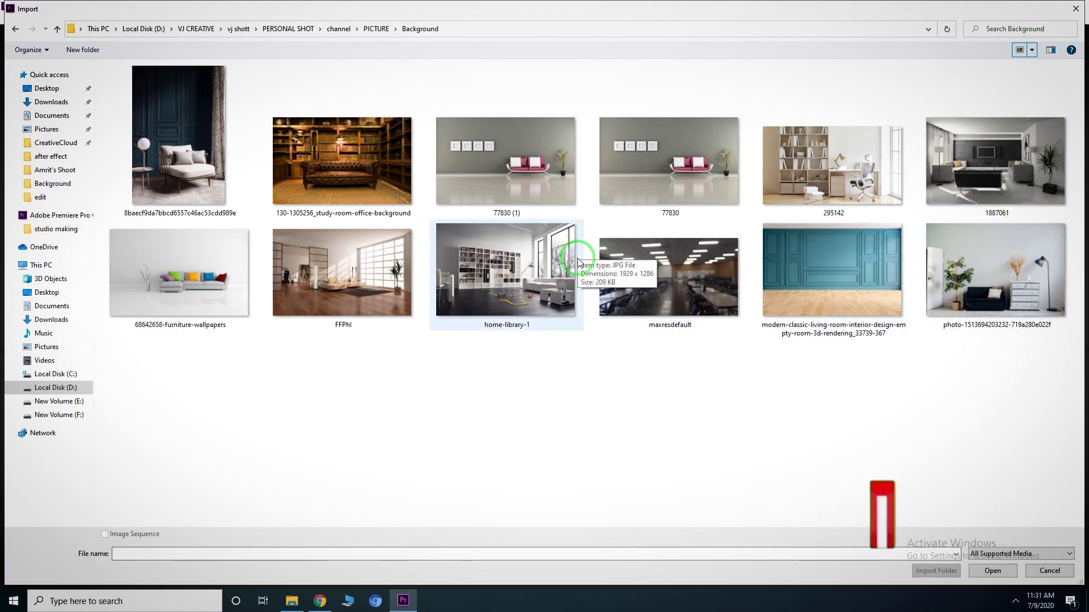
left_click(672, 291)
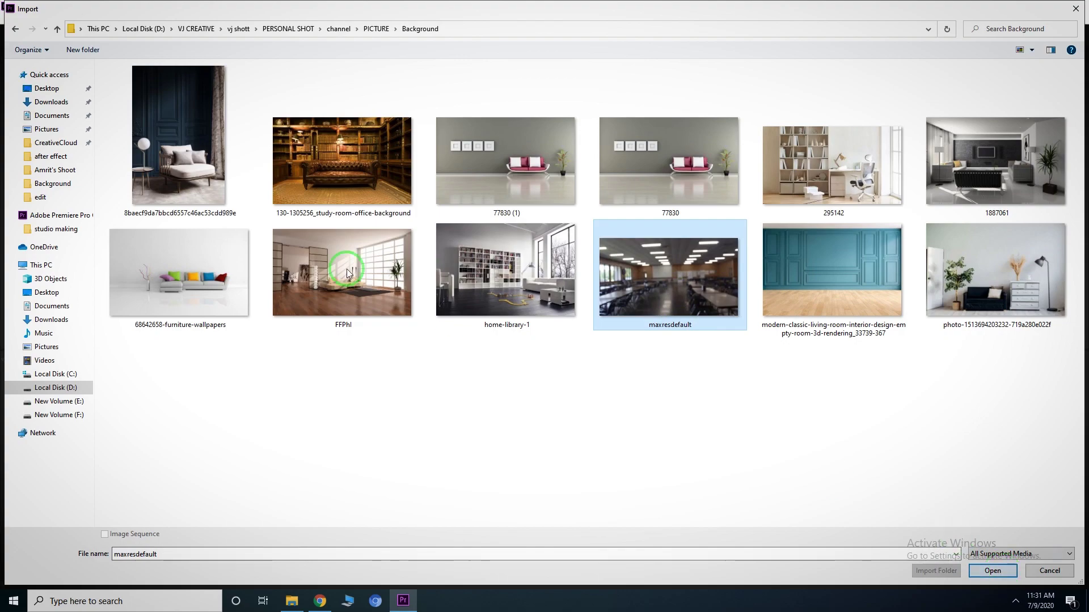
left_click(993, 571)
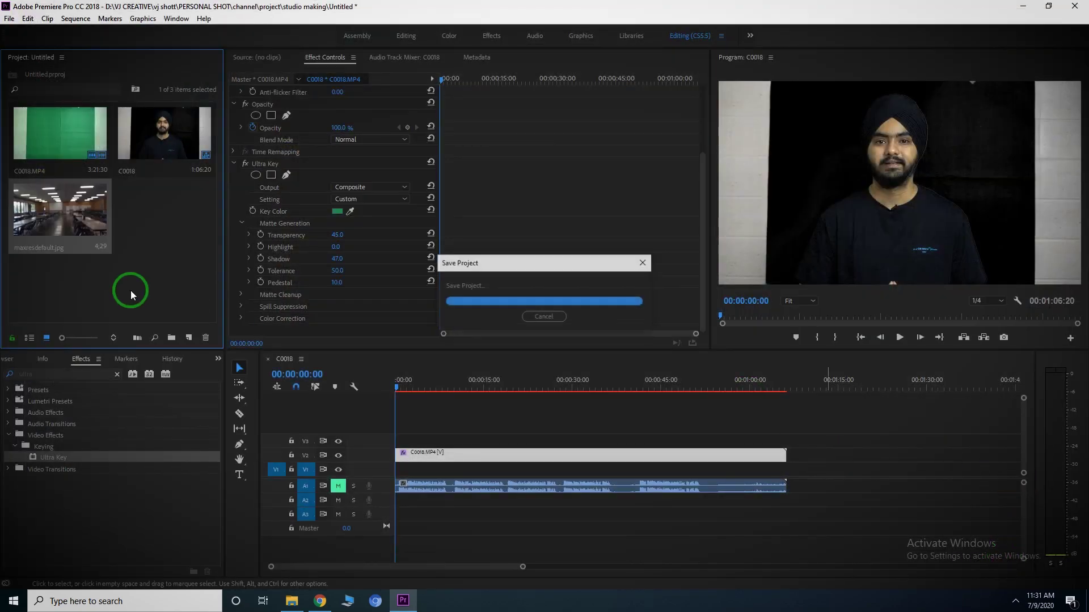
left_click_drag(154, 338, 377, 475)
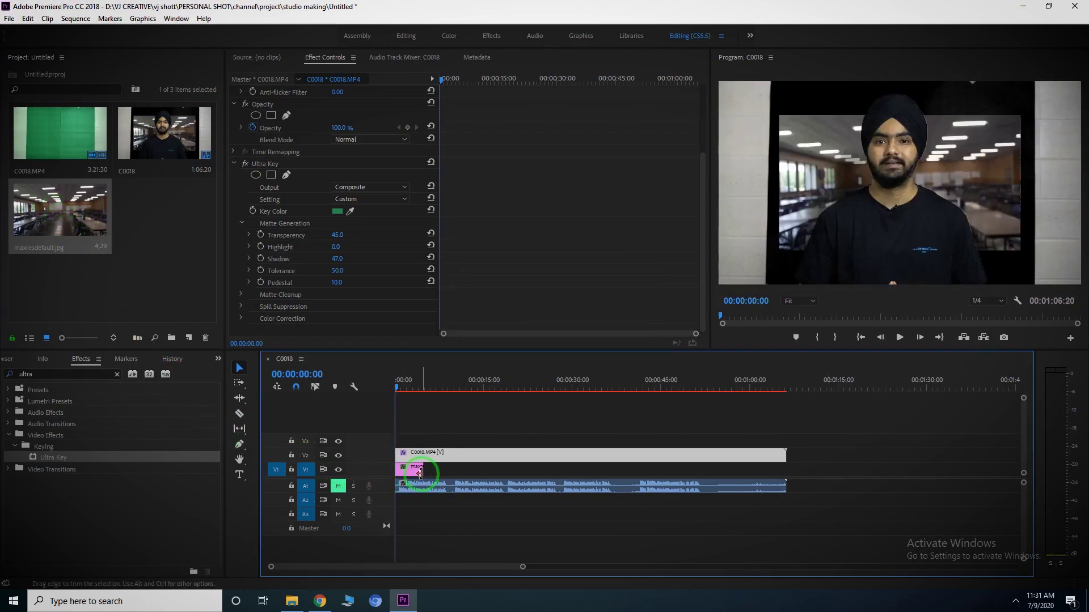
- Extend the maxresdefault image on V1 to the end of the keyed clip and scale it to frame size
left_click_drag(462, 467, 786, 496)
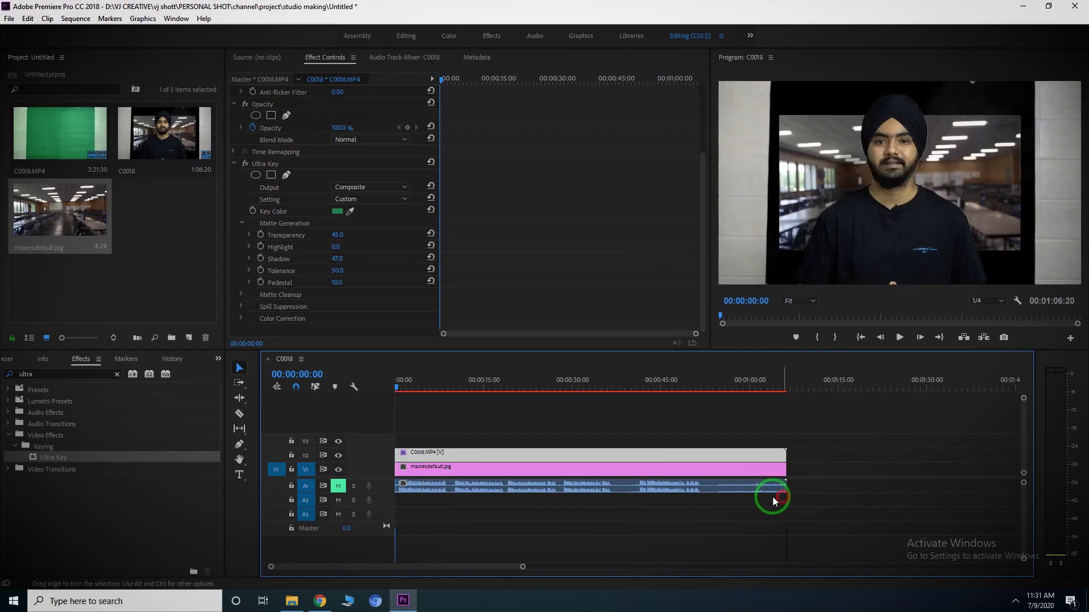
left_click(635, 470)
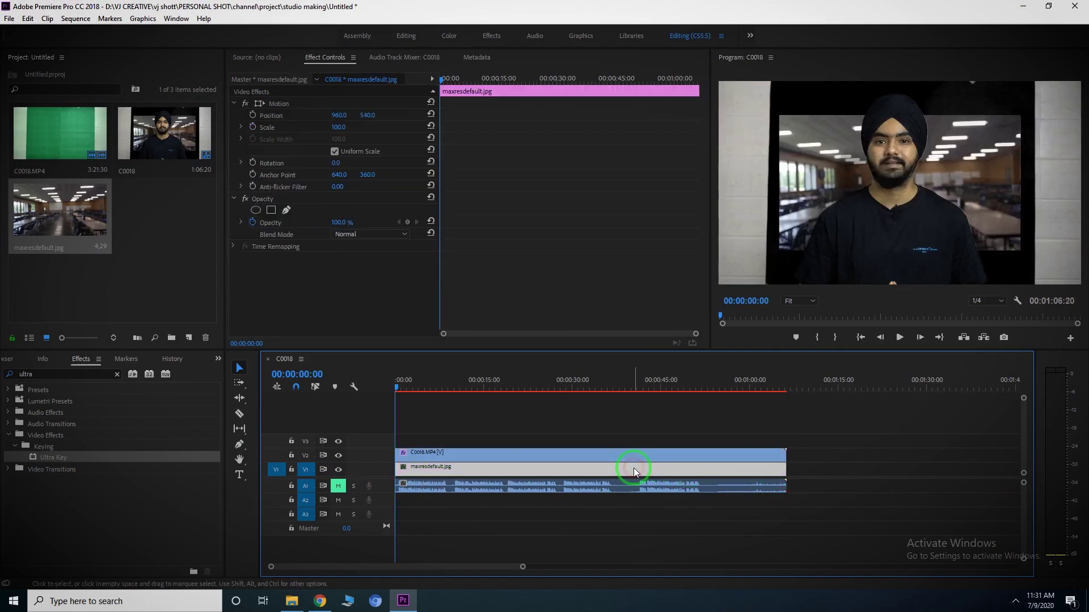
right_click(553, 472)
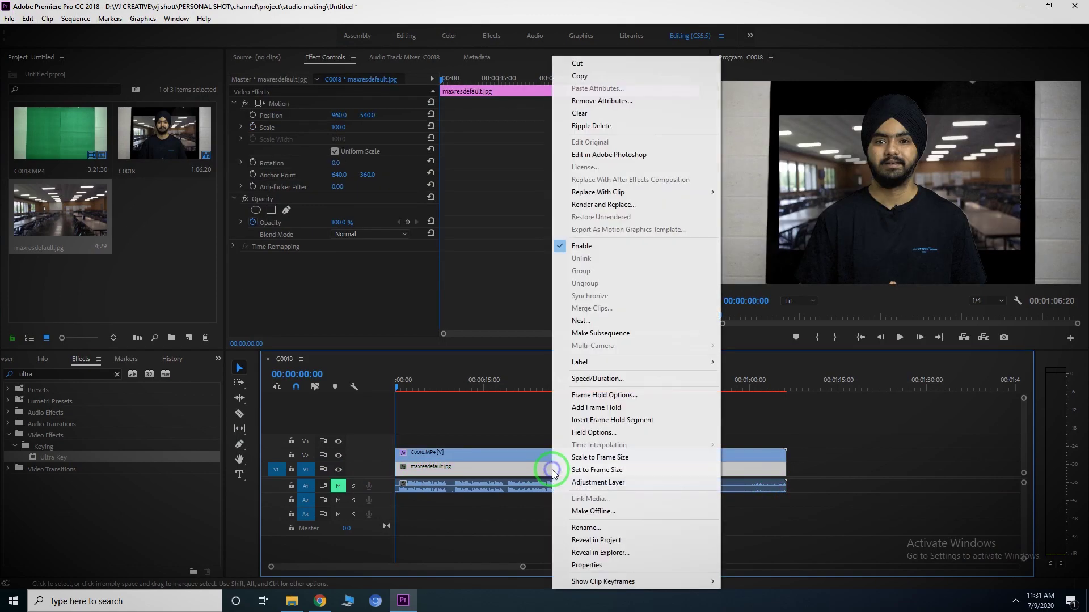
left_click(584, 457)
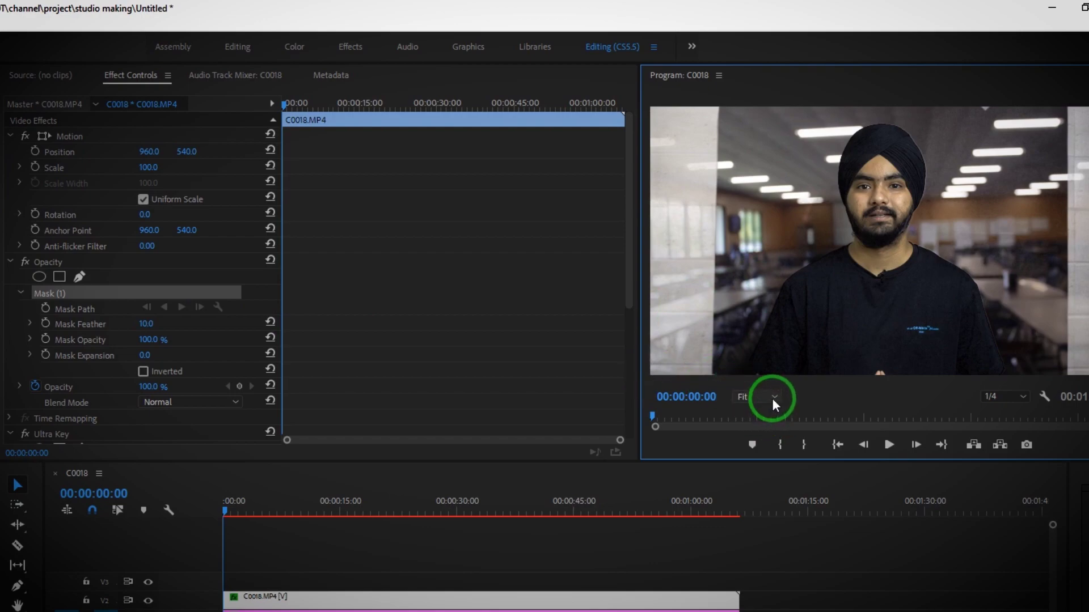
- With the preview at 25%, draw a closed six-point freeform opacity mask around the presenter on the keyed clip, excluding the side walls
left_click(773, 398)
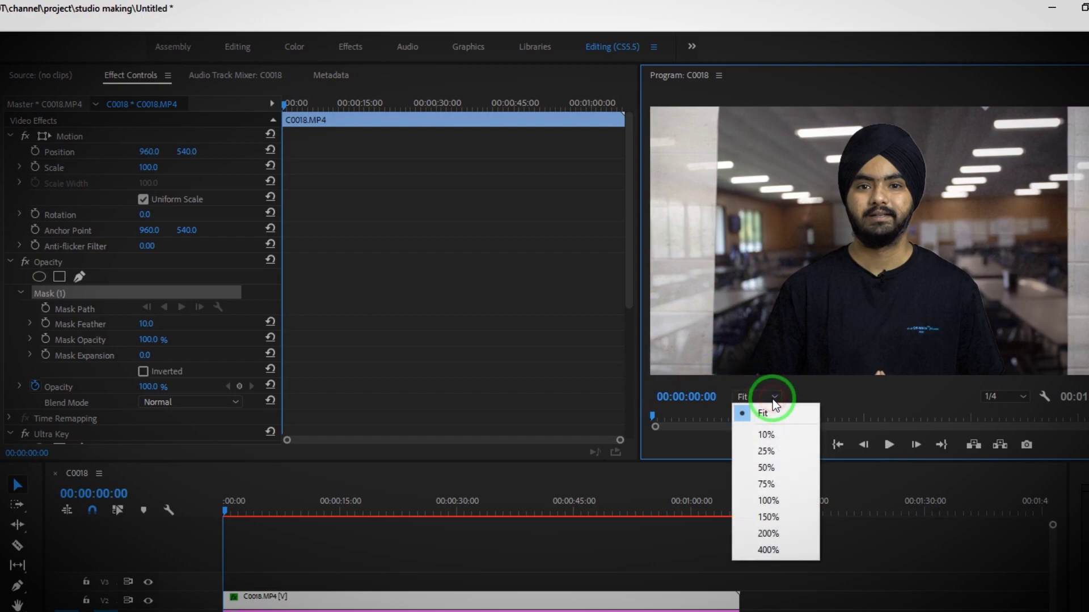
left_click(771, 451)
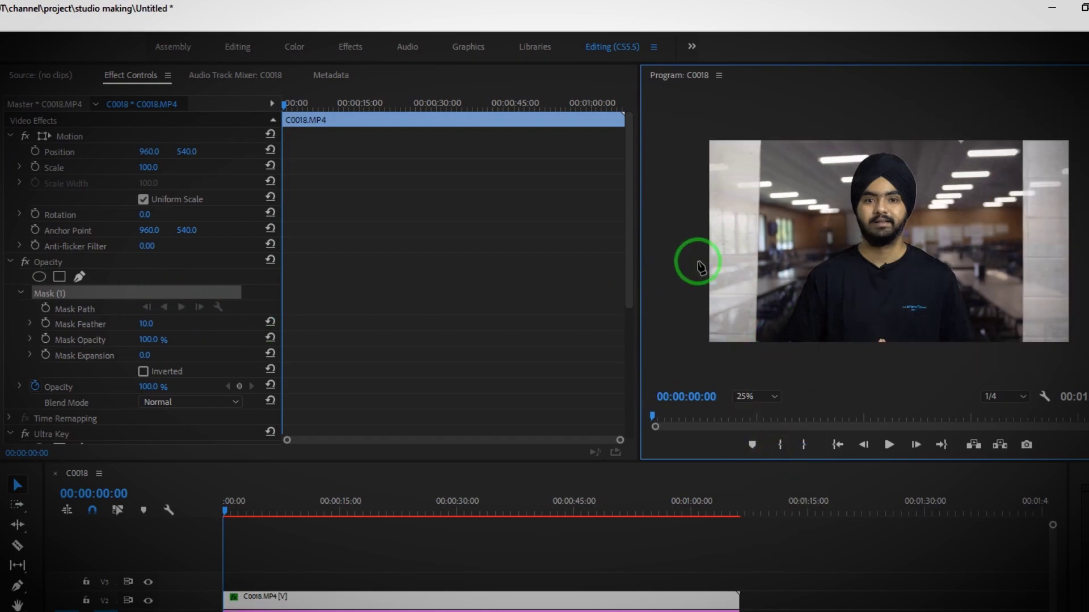
left_click(783, 270)
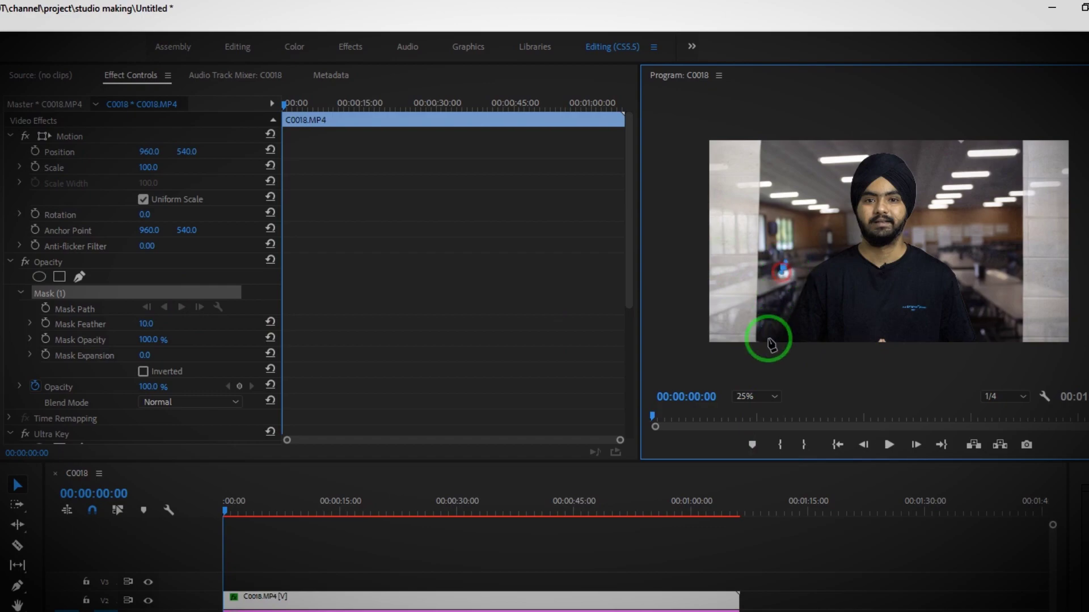
left_click(989, 356)
left_click(981, 276)
left_click(947, 151)
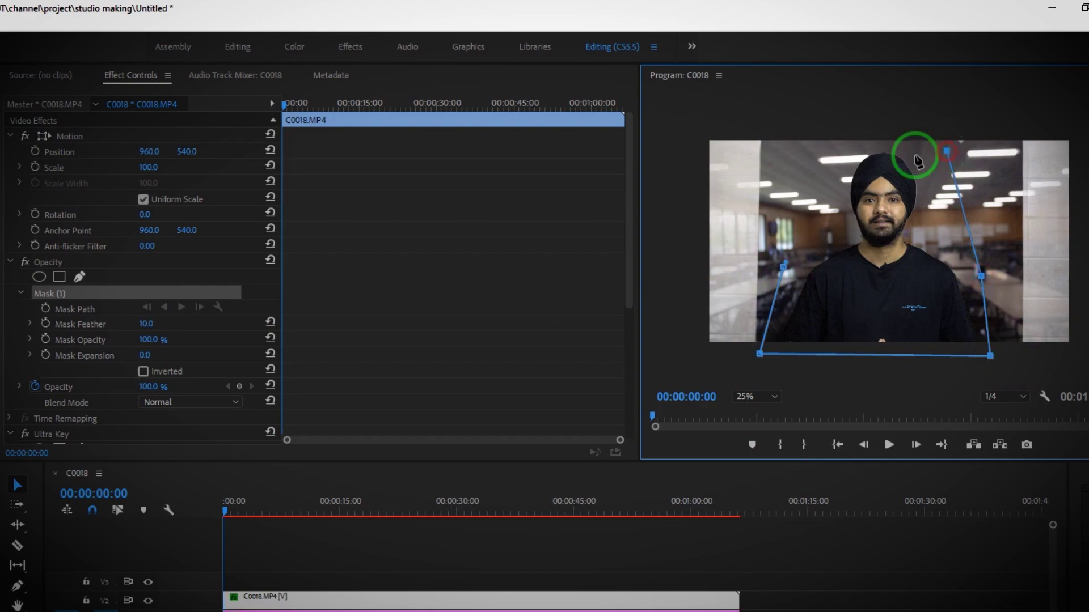
left_click(841, 153)
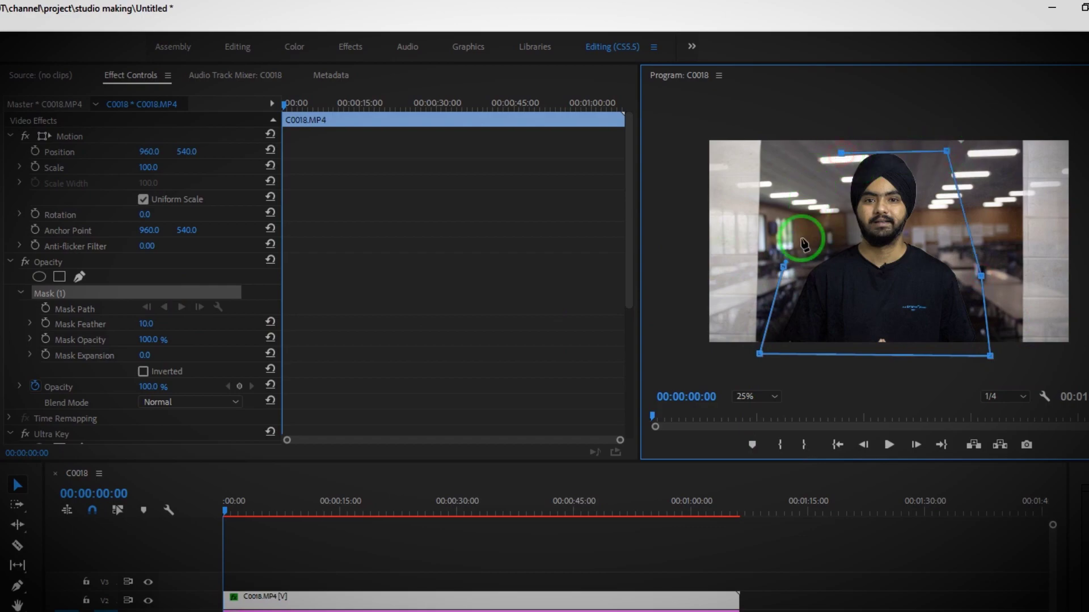
left_click(785, 265)
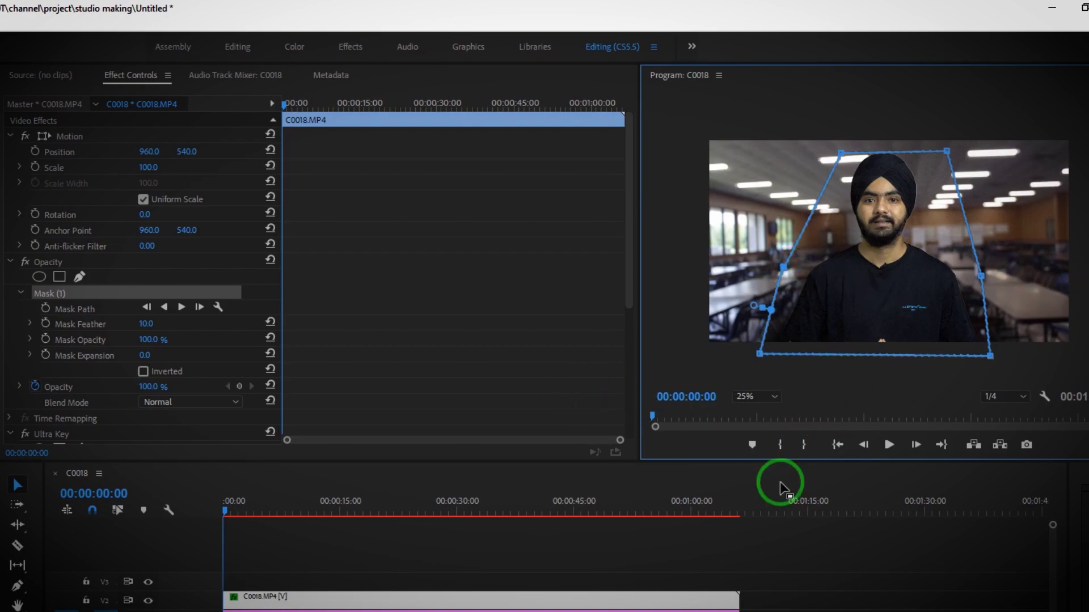
- Enlarge the program preview, and set the keyed clip's Scale to 95 and its Position to 693, 583
left_click(333, 608)
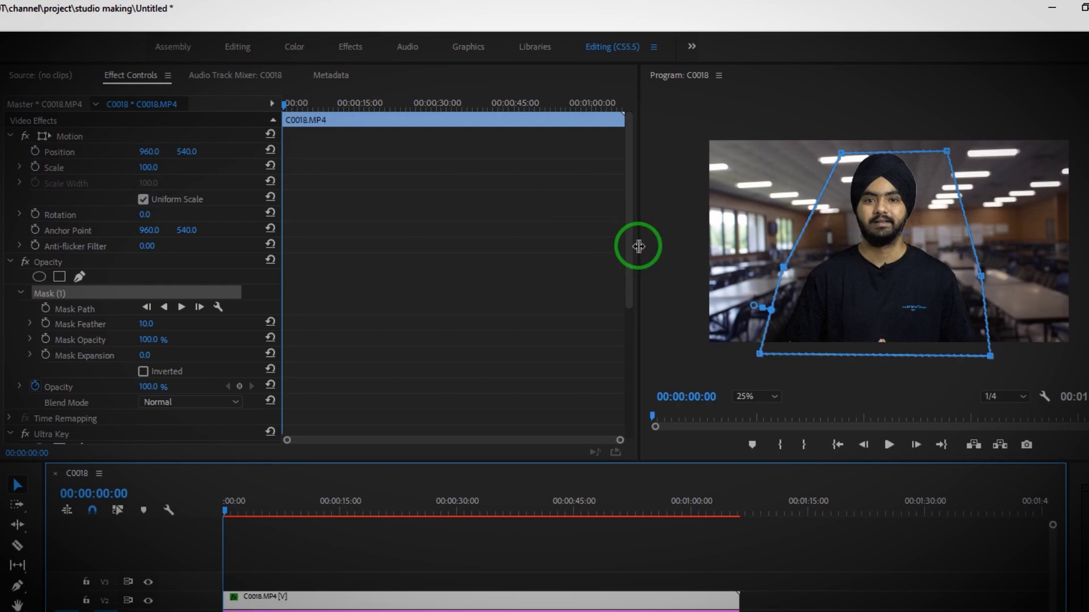
left_click_drag(640, 246, 339, 253)
left_click(112, 167)
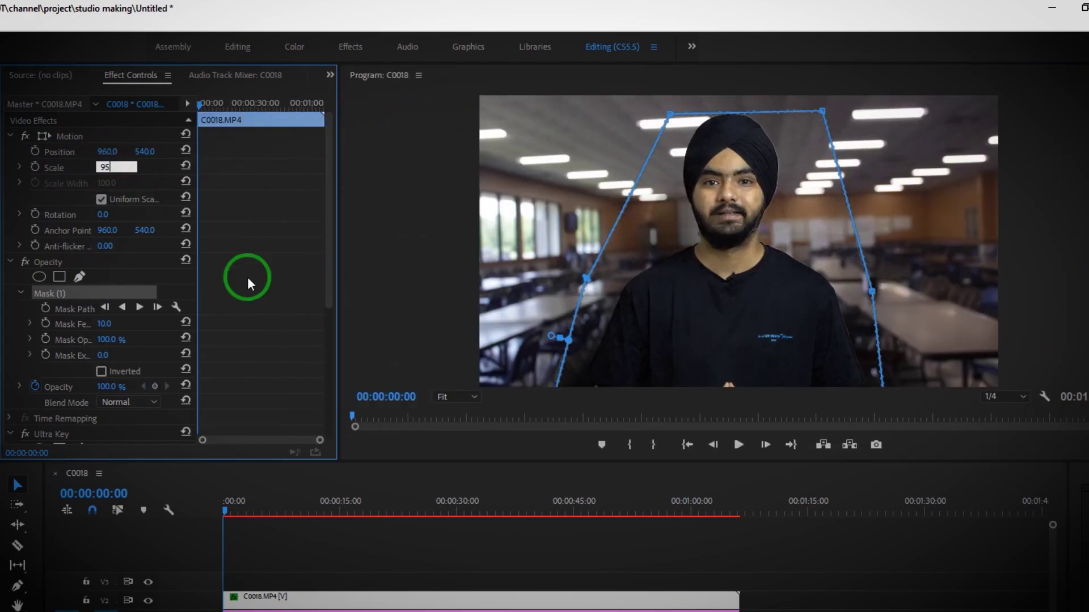
key("Return")
left_click_drag(144, 152, 187, 160)
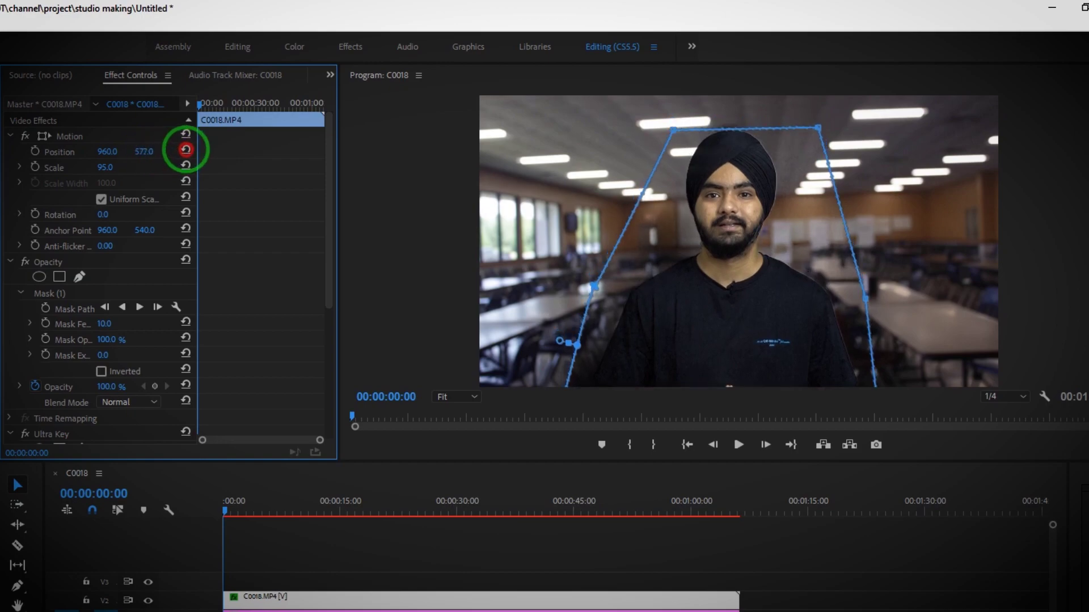
left_click_drag(108, 151, 242, 6)
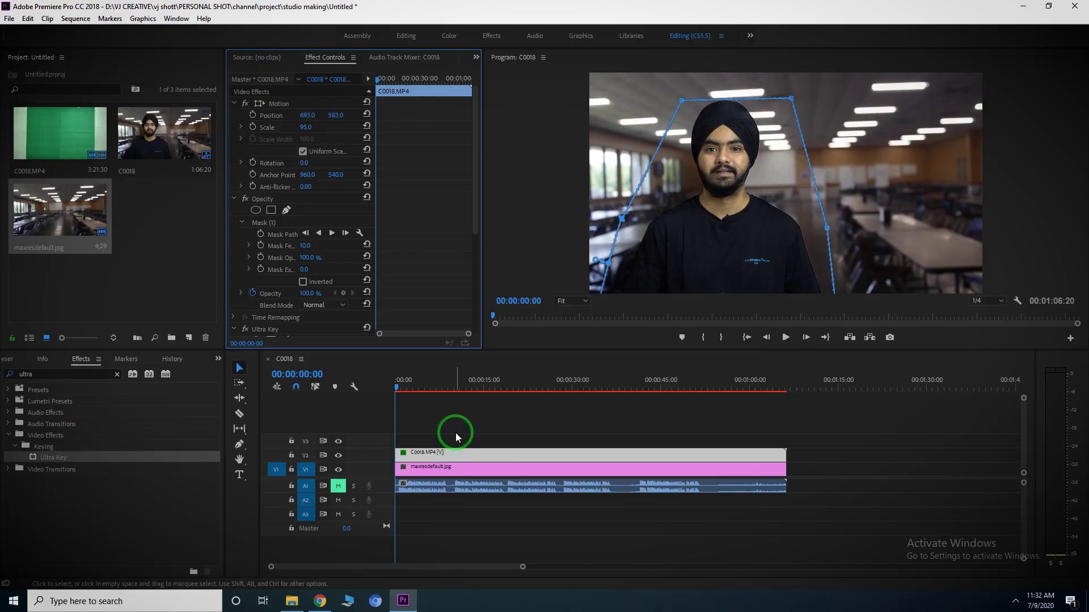
- Deselect the clip and play the composite from the sequence start to check the key and mask
left_click(455, 433)
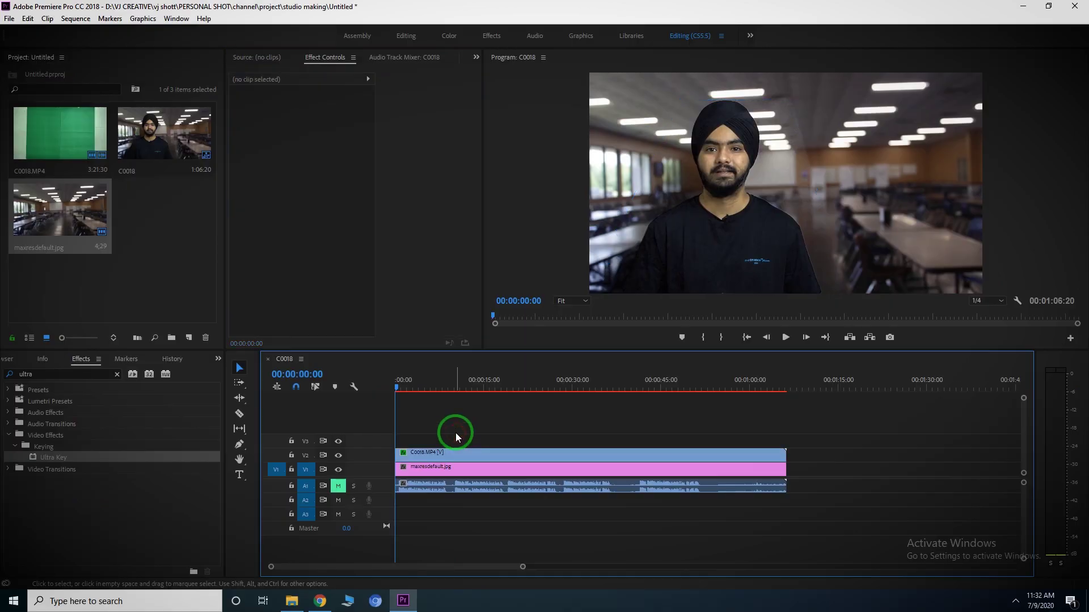
key("space")
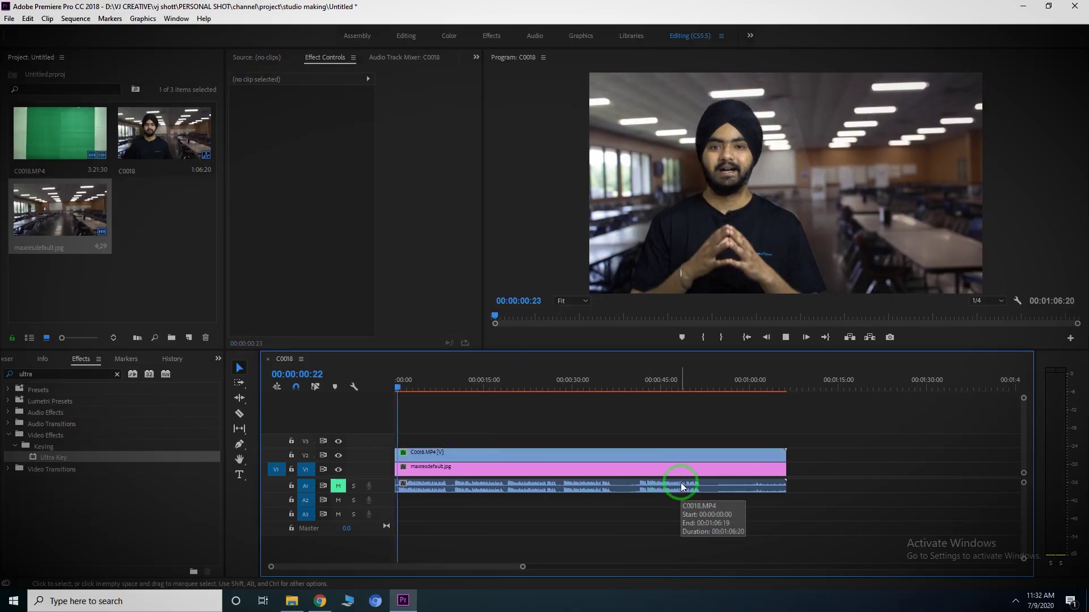